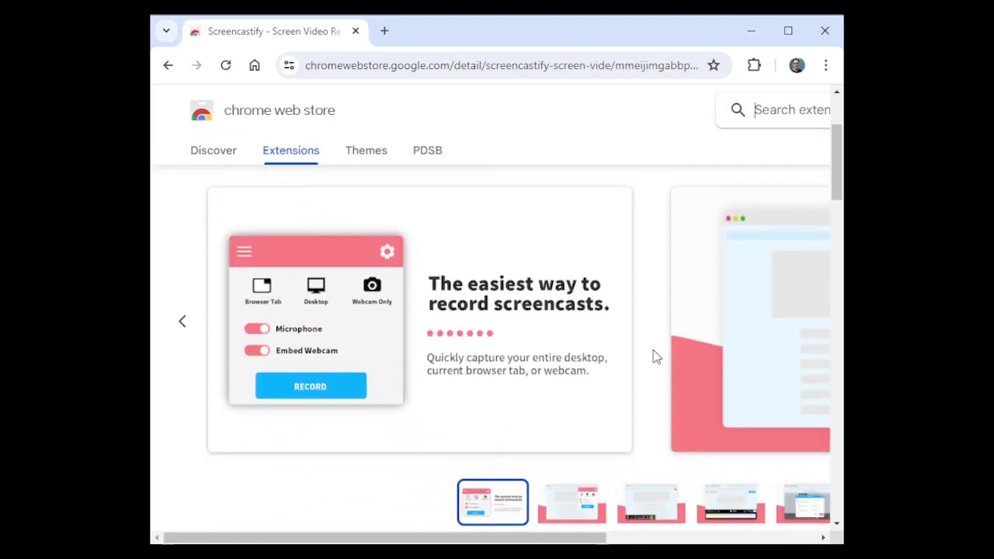
Step: Scroll the store listing, maximize and restore the window, then go back to Screencastify My Videos
scroll(654, 355, "up", 3)
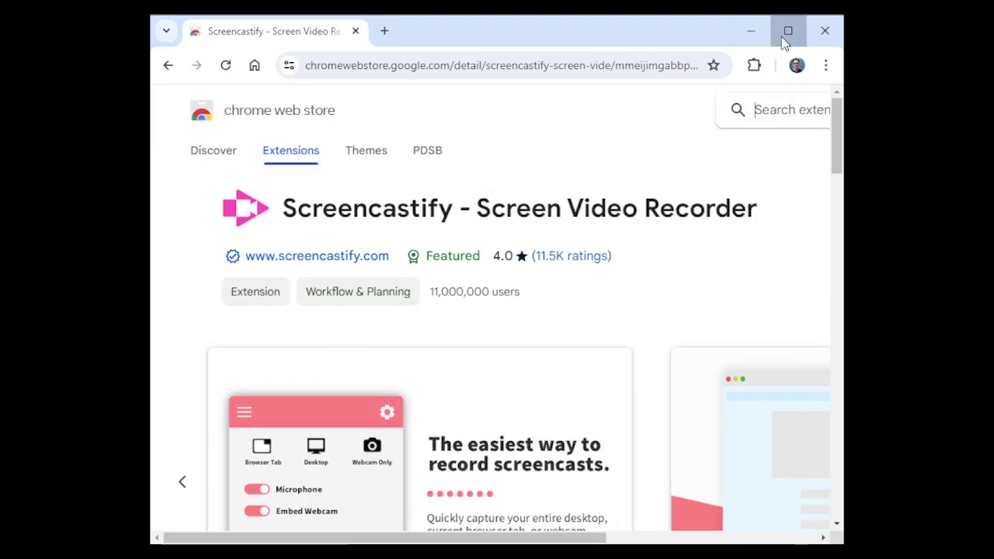
left_click(804, 31)
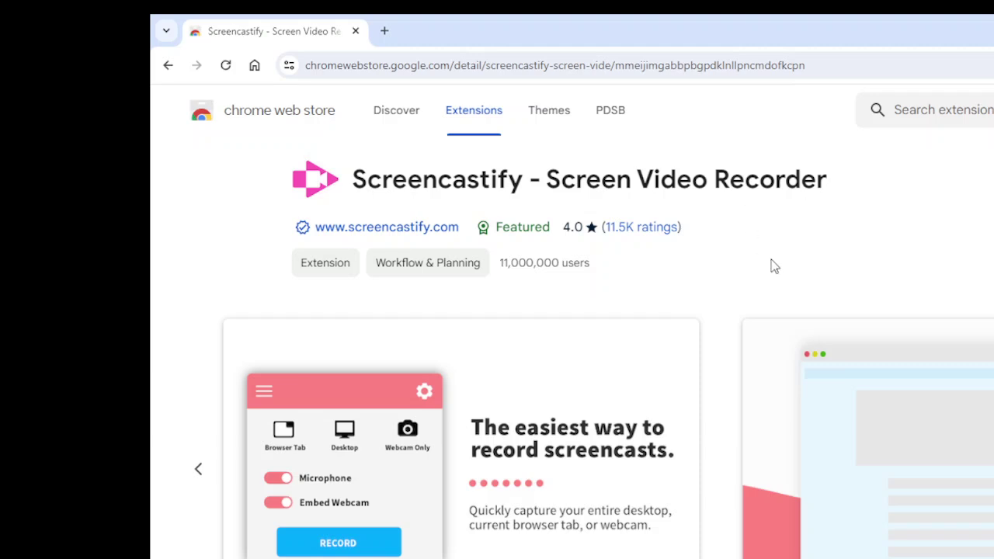
key("super+Down")
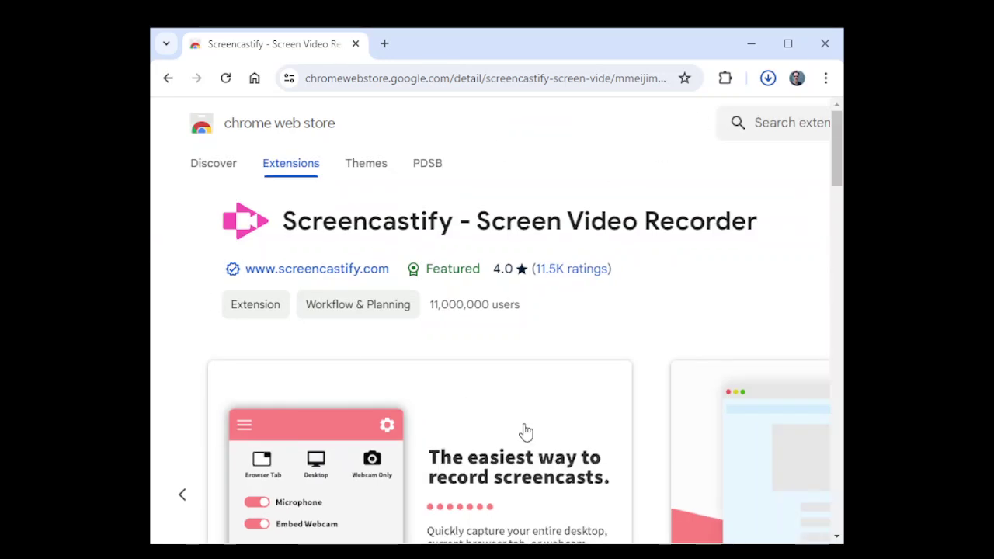
scroll(447, 361, "down", 3)
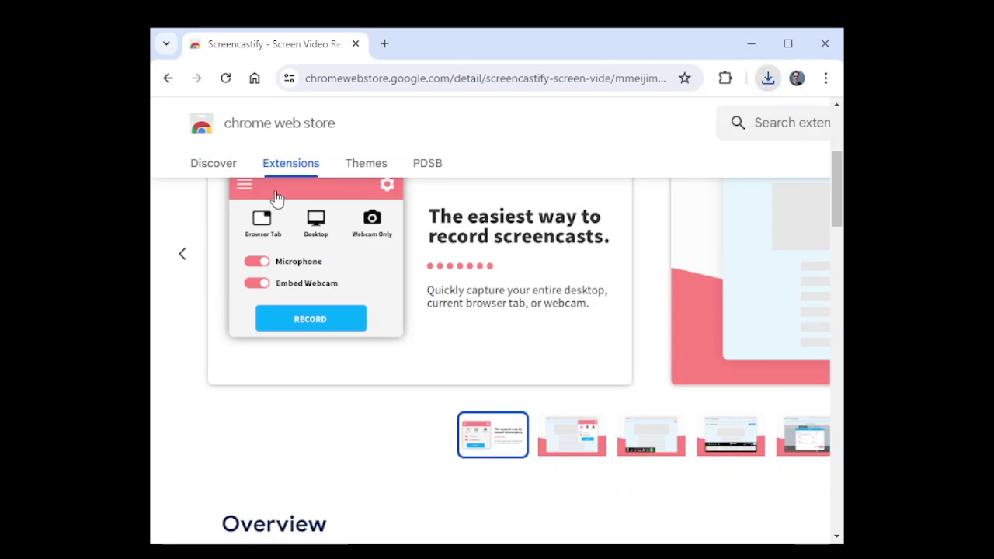
left_click(168, 79)
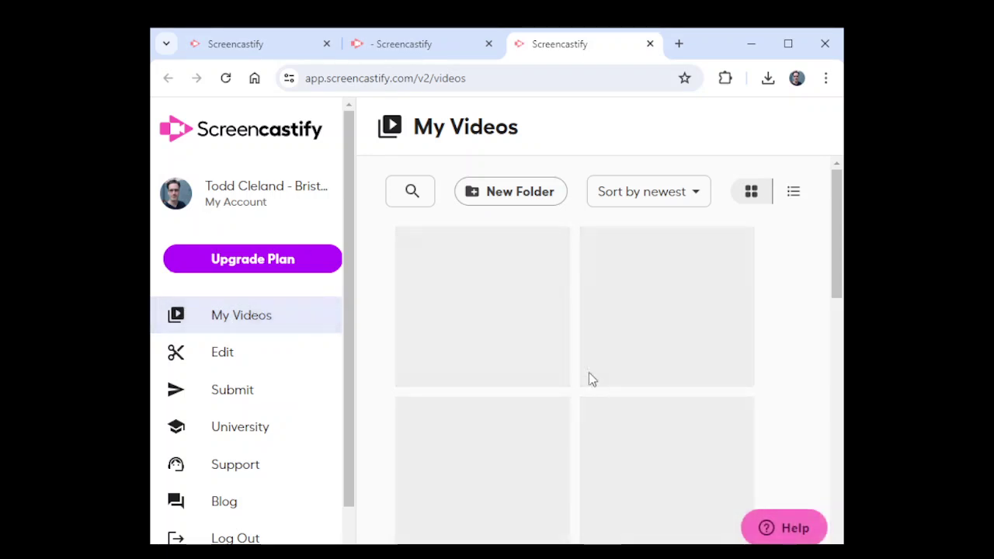
Step: Maximize the Chrome window to fill the screen
left_click(788, 44)
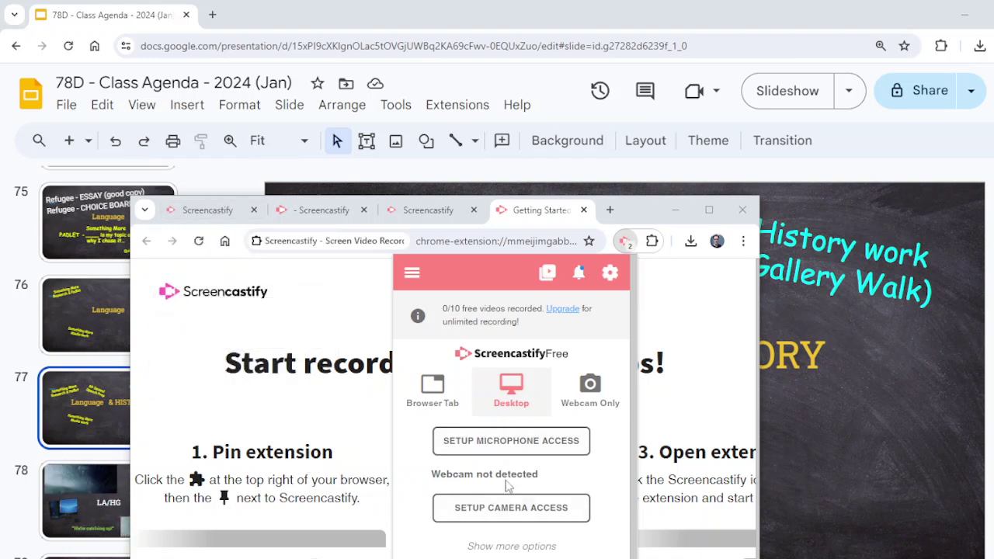
Step: Open the Screencastify panel from the Extensions menu and start microphone access setup
left_click(709, 212)
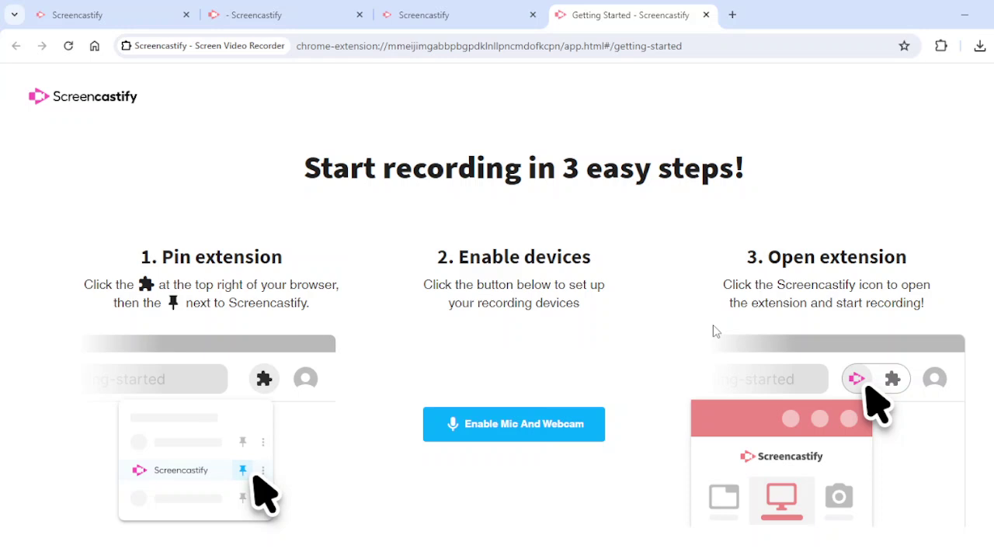
left_click(941, 46)
left_click(887, 147)
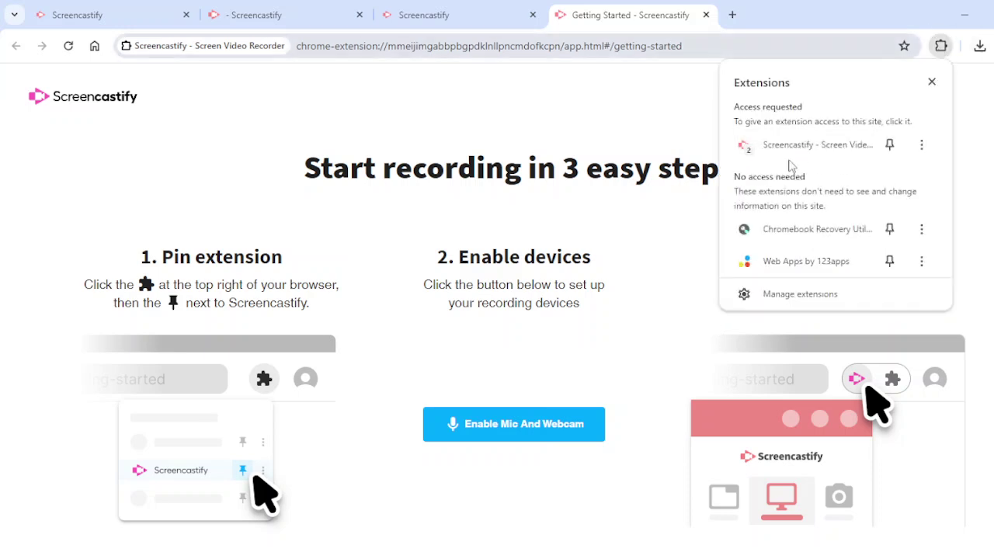
left_click(940, 46)
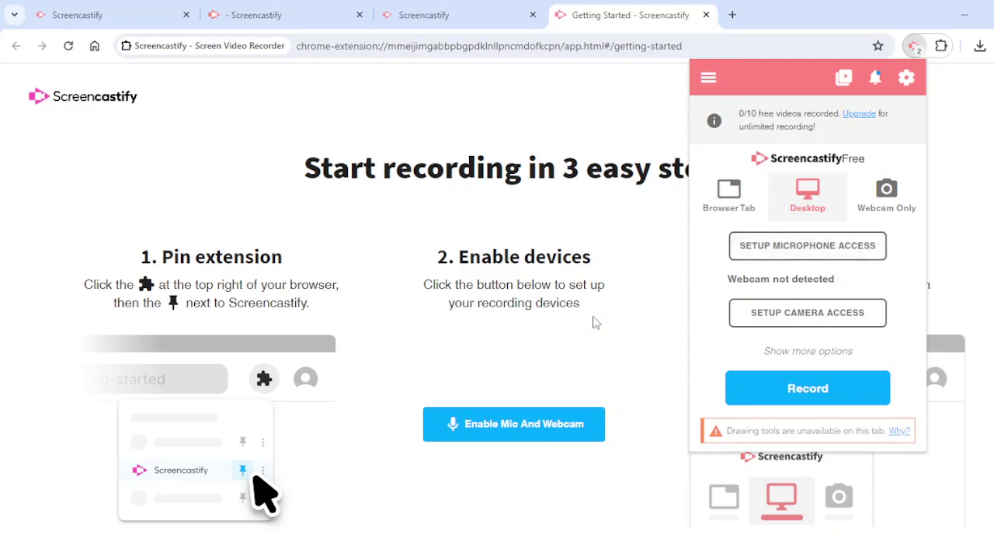
left_click(822, 247)
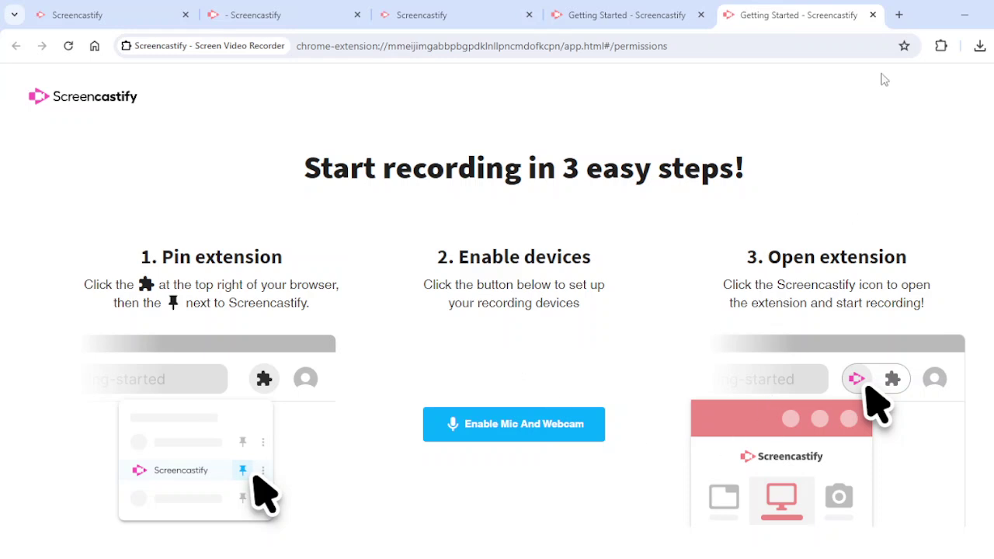
Step: Check the page's site information and dismiss the notice
left_click(942, 46)
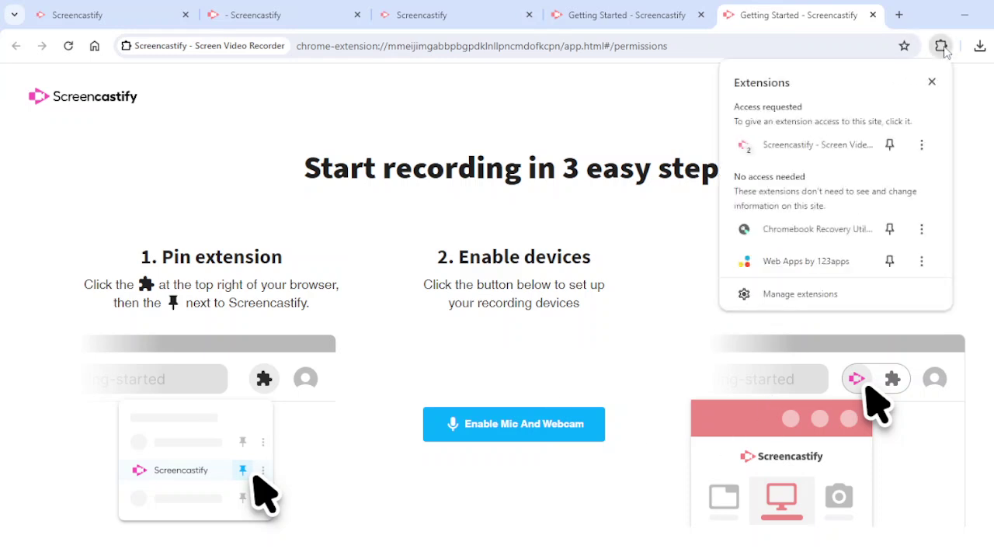
left_click(389, 45)
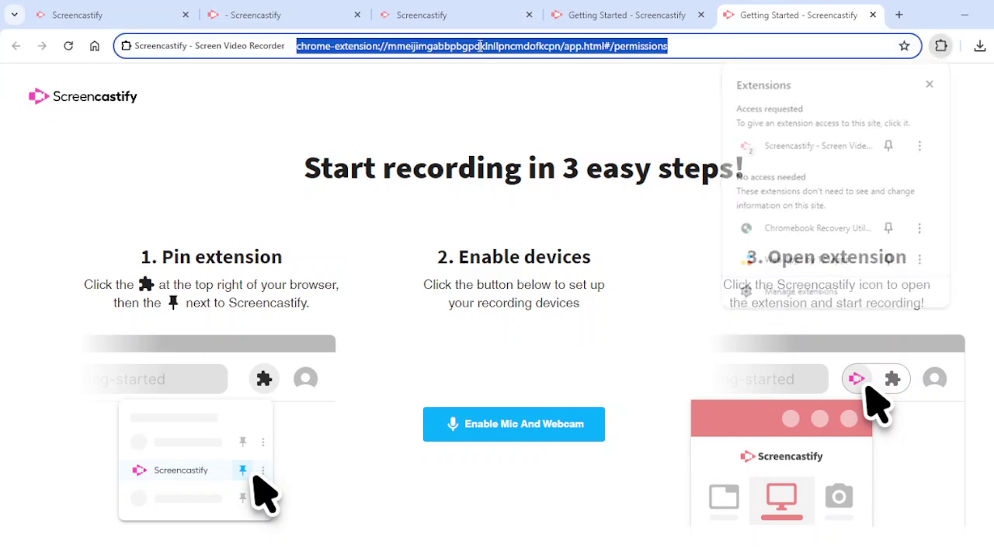
left_click(199, 44)
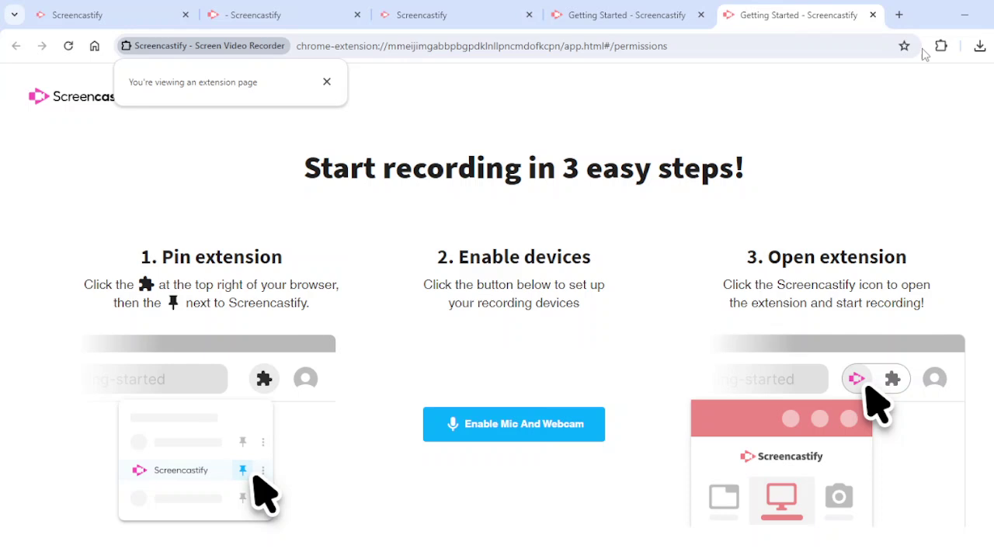
left_click(644, 171)
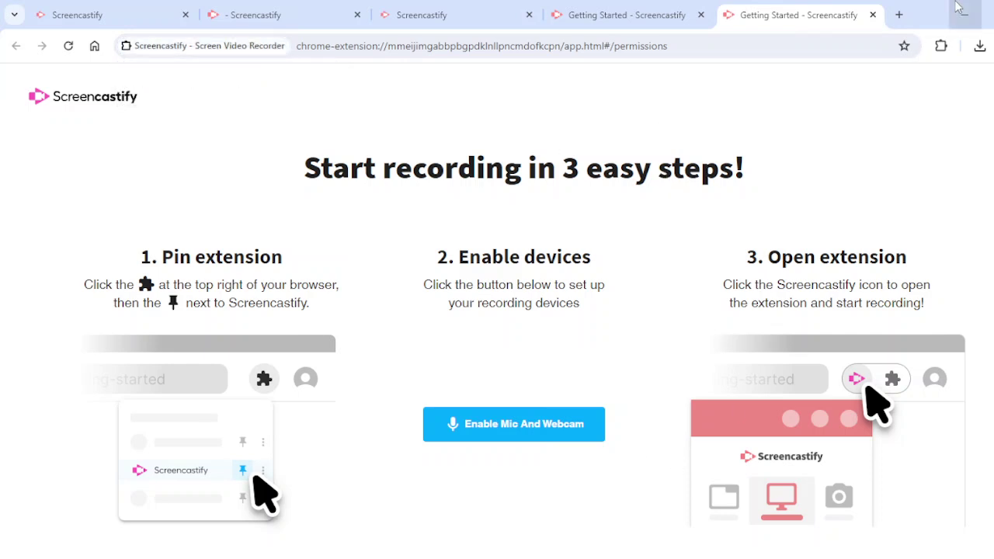
Step: Allow camera and microphone use, then reopen the Screencastify recording panel
left_click(582, 431)
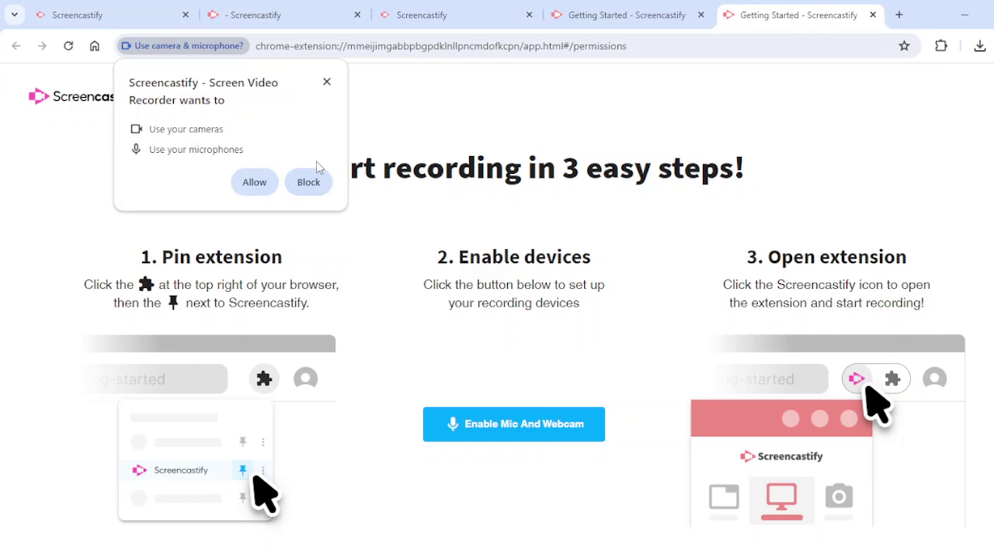
left_click(254, 183)
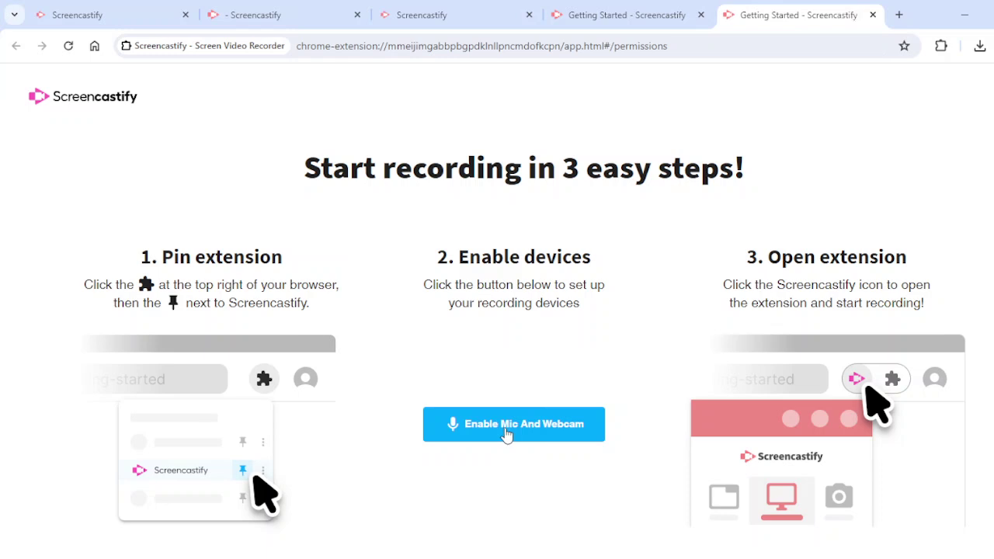
left_click(506, 433)
left_click(940, 46)
left_click(828, 147)
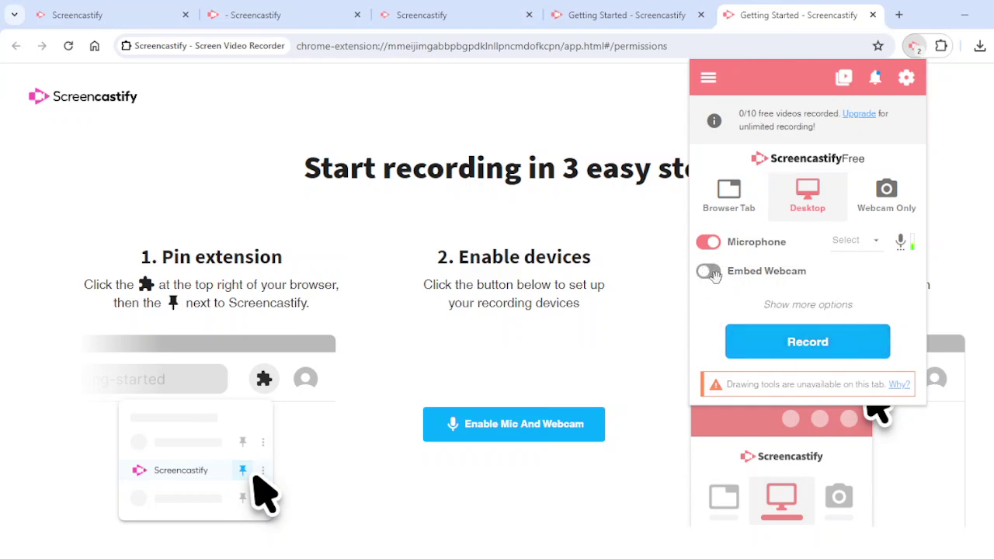
Step: Pick a microphone from the device list and switch the recording mode to Browser Tab
left_click(868, 242)
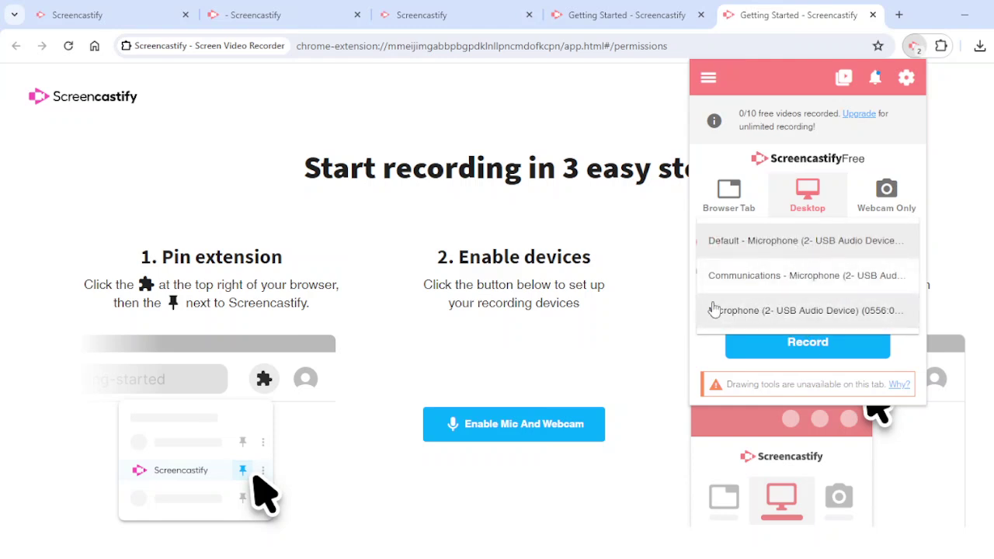
left_click(663, 339)
left_click(941, 46)
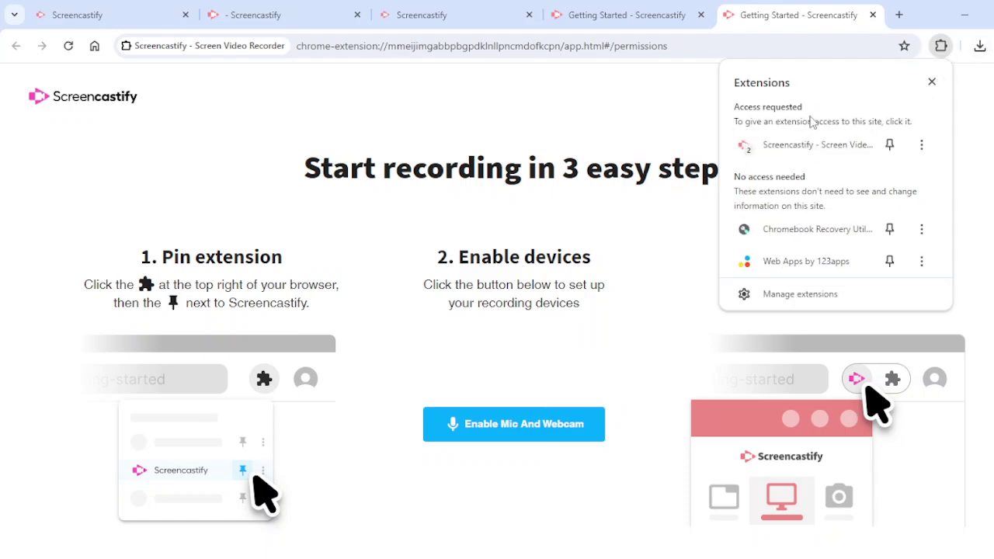
left_click(809, 144)
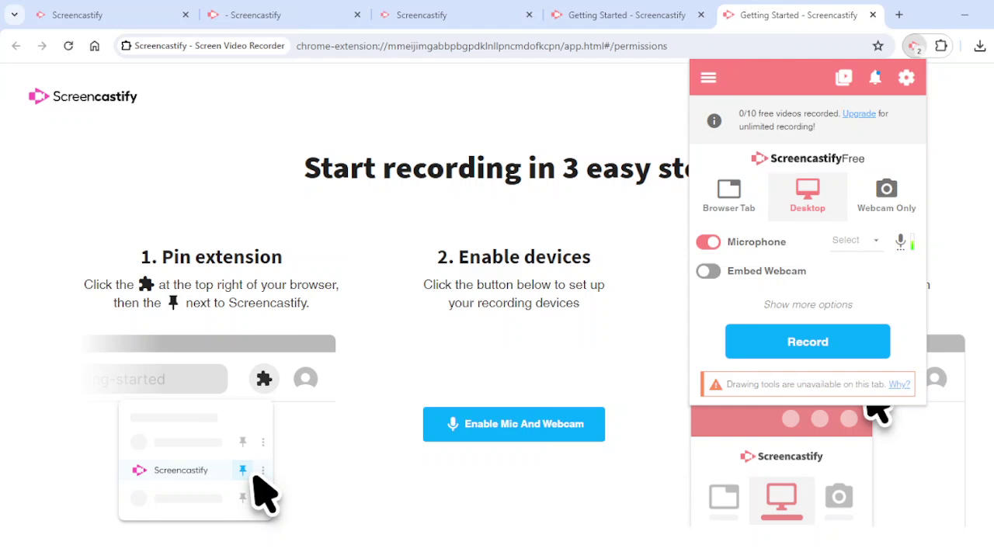
left_click(733, 203)
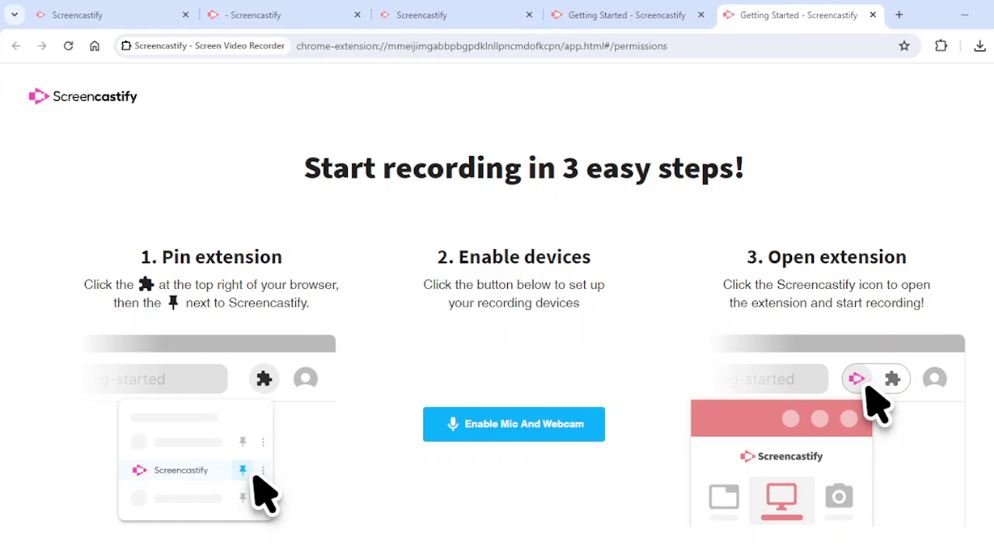
Step: Start a Desktop recording from the Screencastify recording panel
left_click(941, 47)
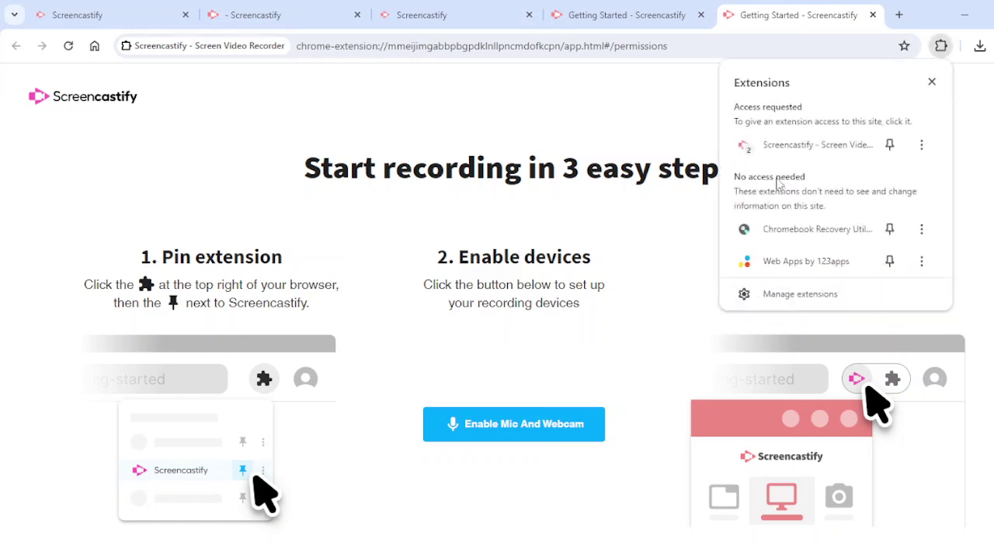
left_click(800, 145)
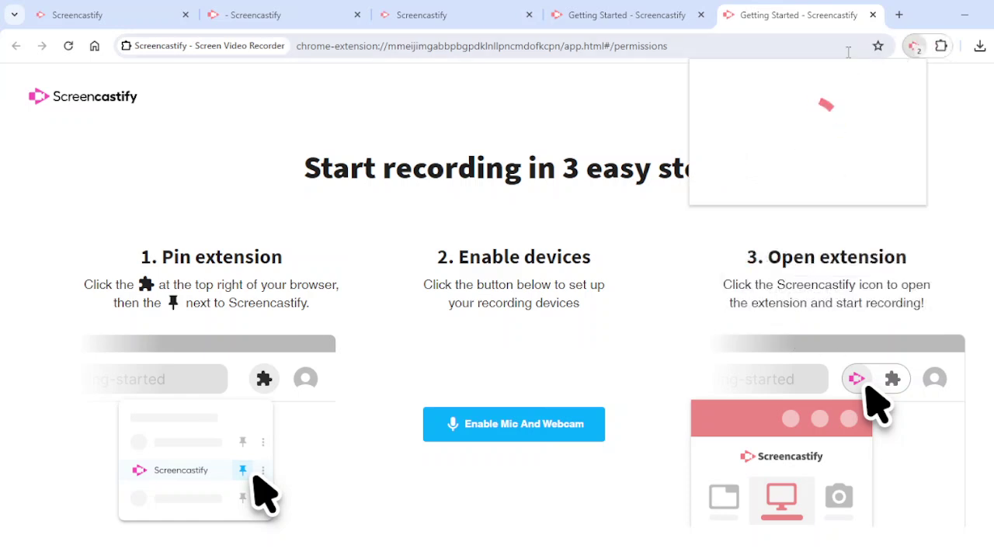
left_click(807, 202)
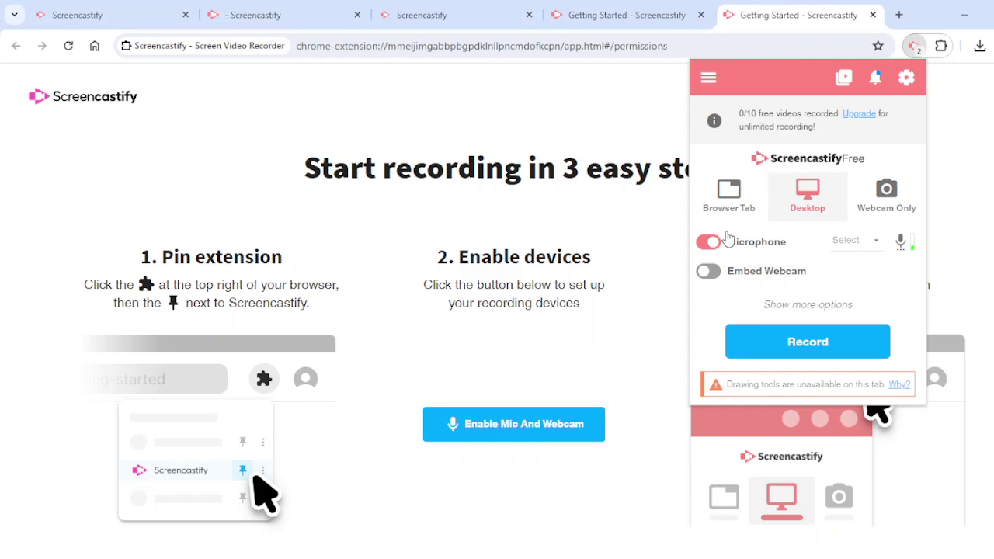
left_click(837, 356)
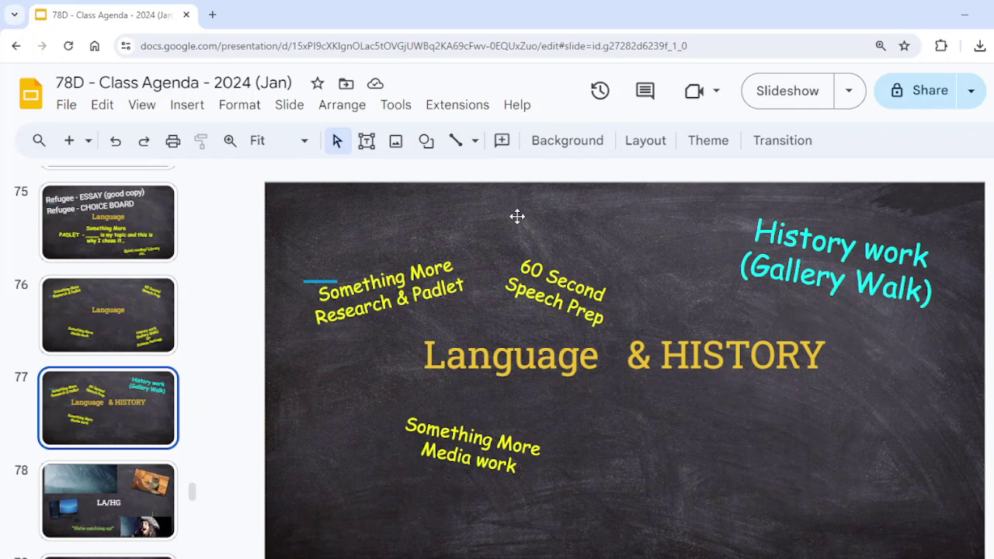
Step: Show the '78D - Class Agenda - 2024 (Jan)' slides full screen with F11
key("F11")
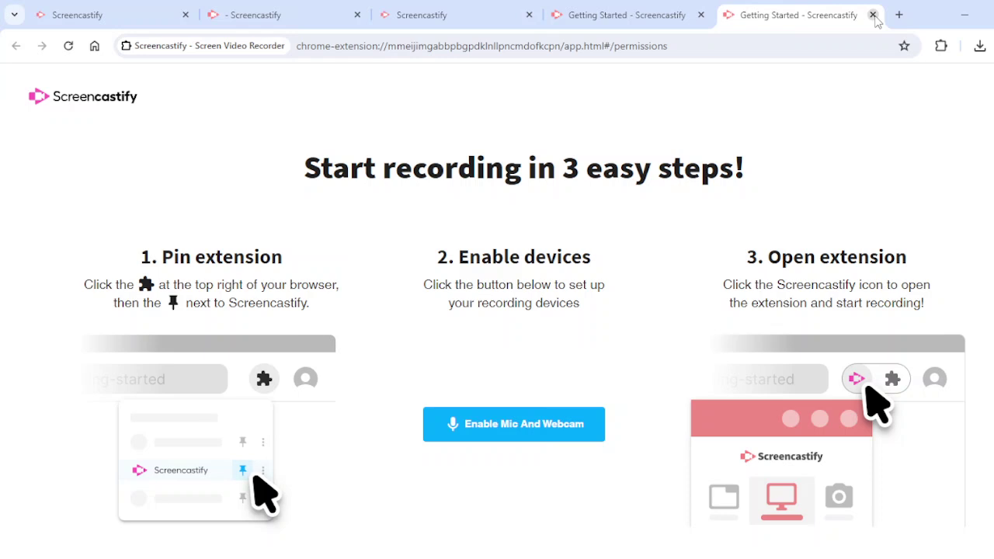
Step: Close both Getting Started tabs, leaving My Videos active
left_click(873, 15)
left_click(701, 15)
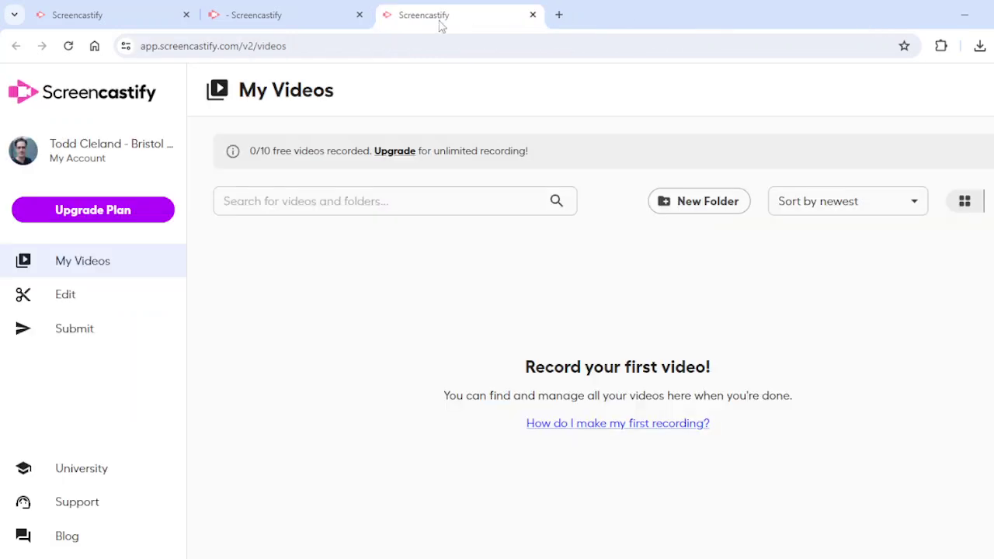